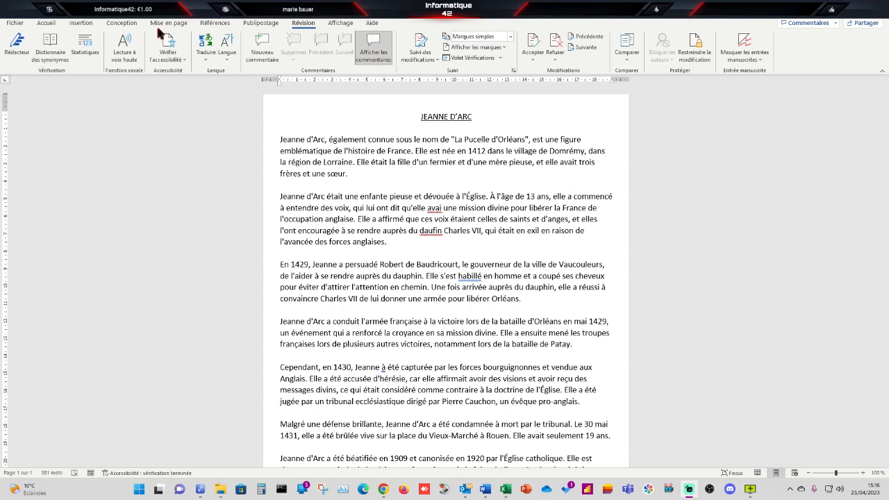
Start the Editor's spelling review, correct "avai" to "avait" and add that correction to AutoCorrect
{"action": "left_click", "coordinate": [12, 55]}
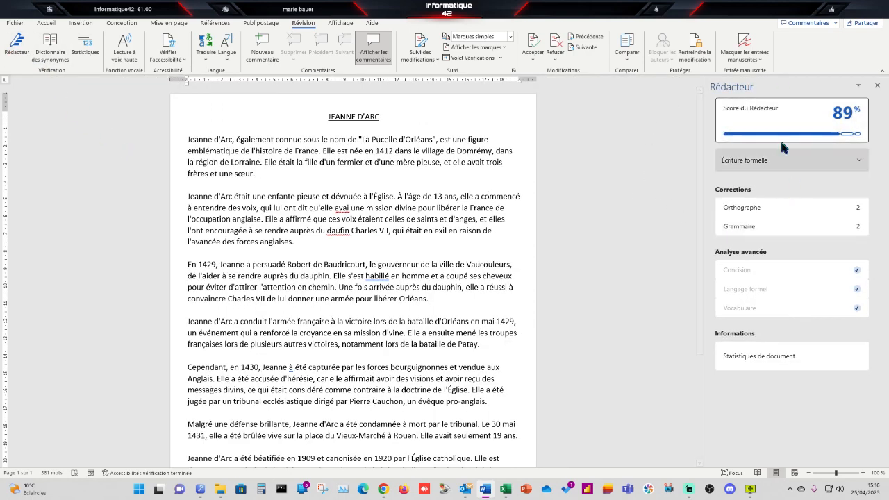
{"action": "left_click", "coordinate": [762, 208]}
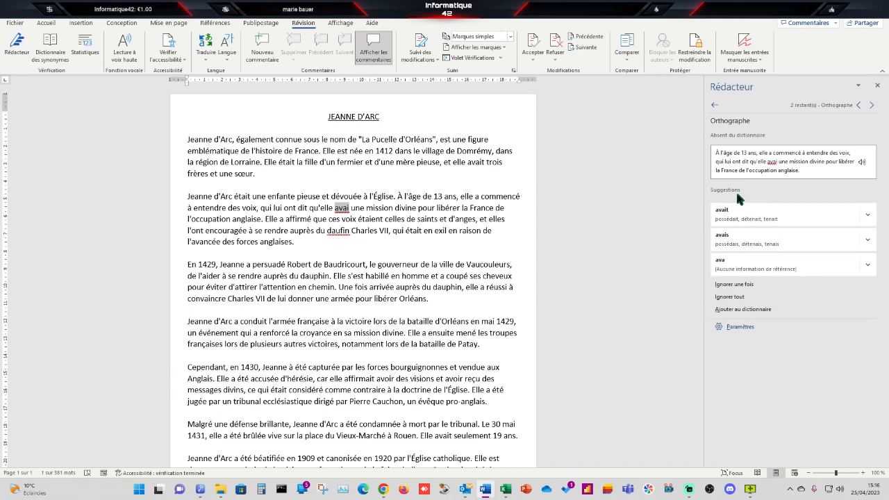
{"action": "left_click", "coordinate": [340, 210]}
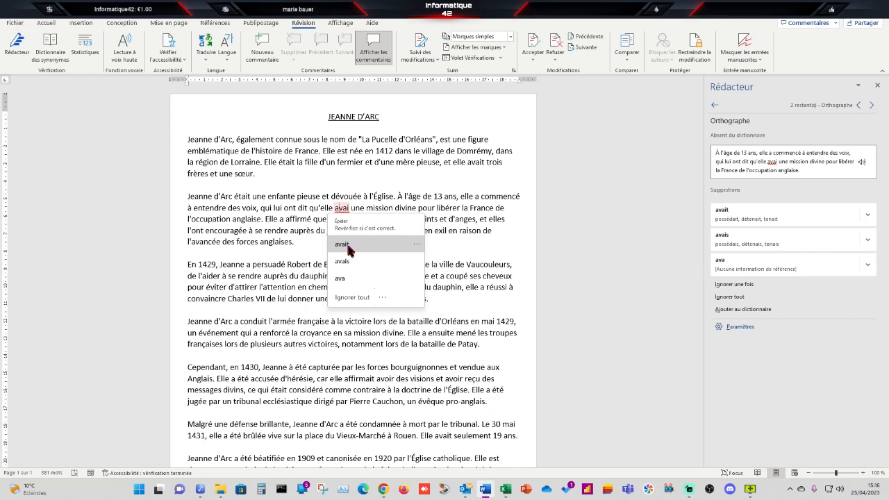
{"action": "left_click", "coordinate": [868, 216]}
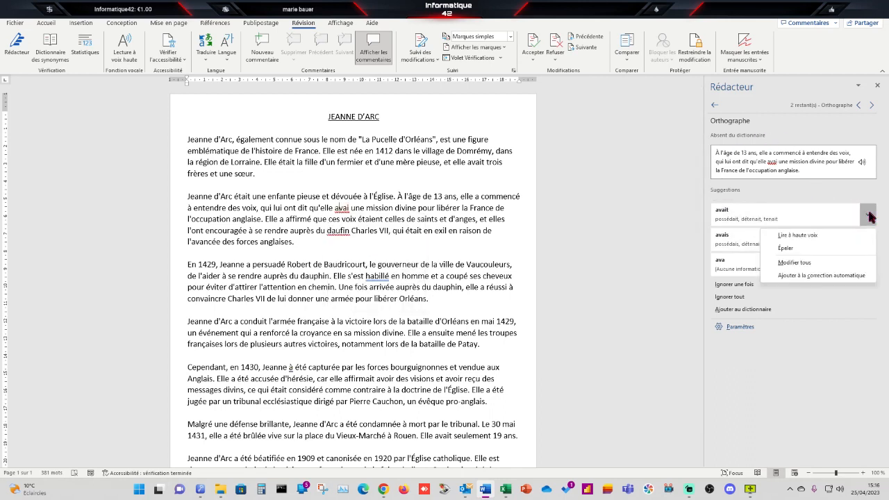
{"action": "left_click", "coordinate": [794, 274]}
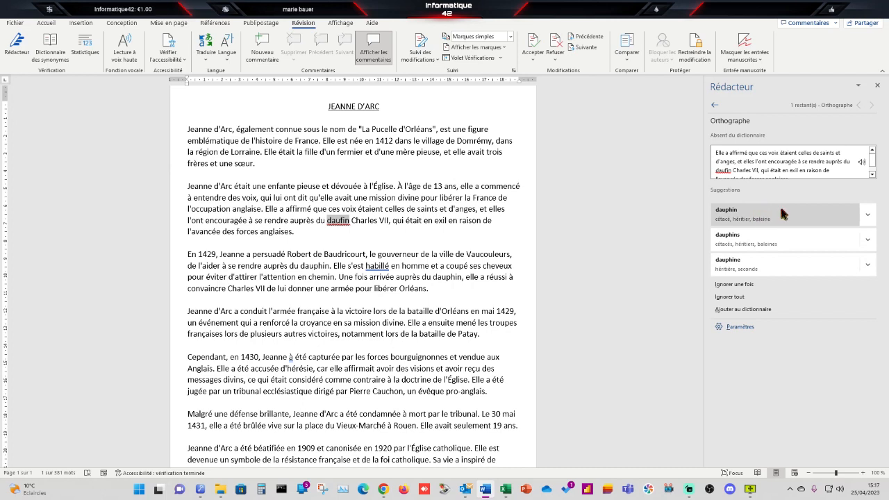
Correct the misspelled "daufin" to "dauphin" and add the correction to AutoCorrect, finishing the spelling review
{"action": "left_click", "coordinate": [869, 216]}
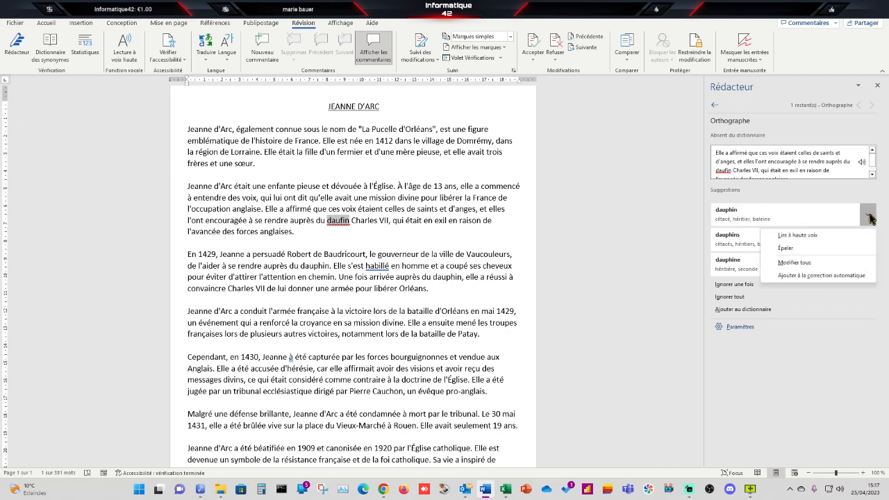
{"action": "left_click", "coordinate": [796, 271]}
{"action": "left_click", "coordinate": [457, 266]}
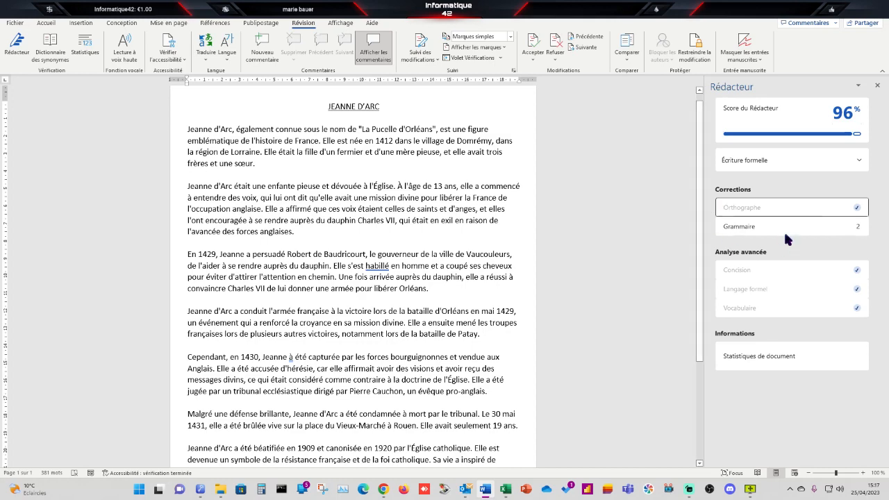
Review the grammar suggestions and correct "habillé" to "habillée" in the paragraph beginning "En 1429"
{"action": "left_click", "coordinate": [741, 228]}
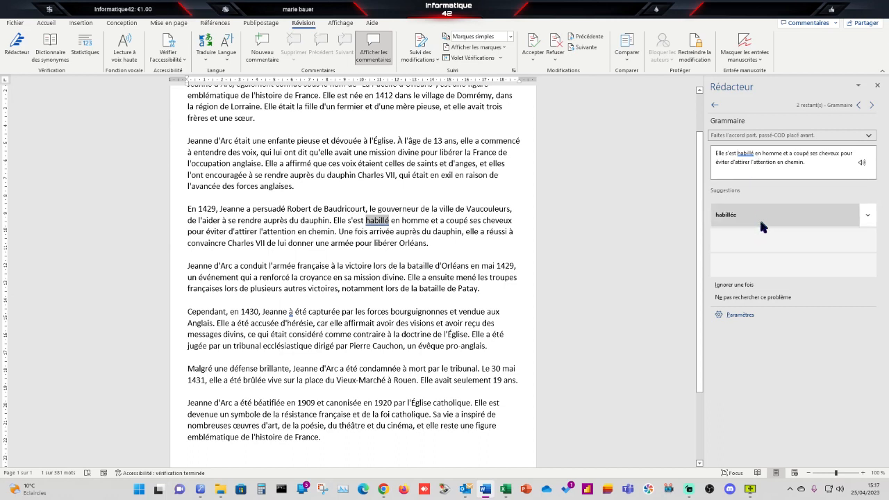
{"action": "left_click", "coordinate": [867, 217]}
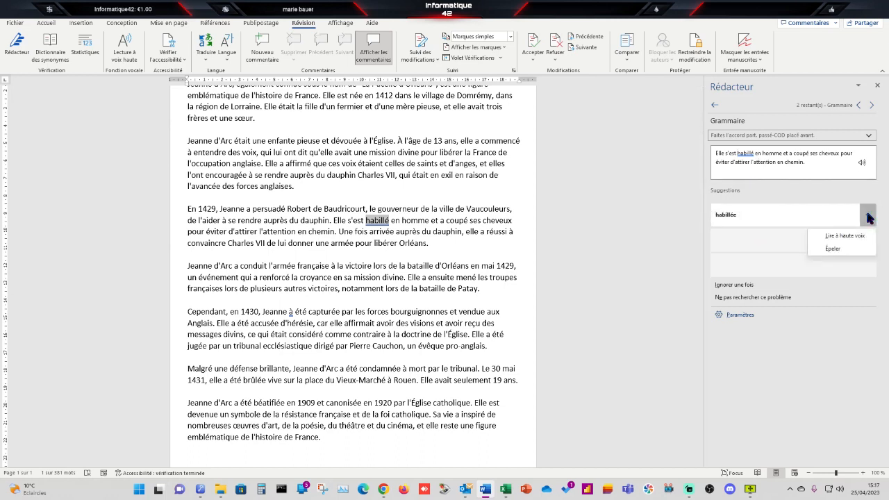
{"action": "left_click", "coordinate": [789, 205]}
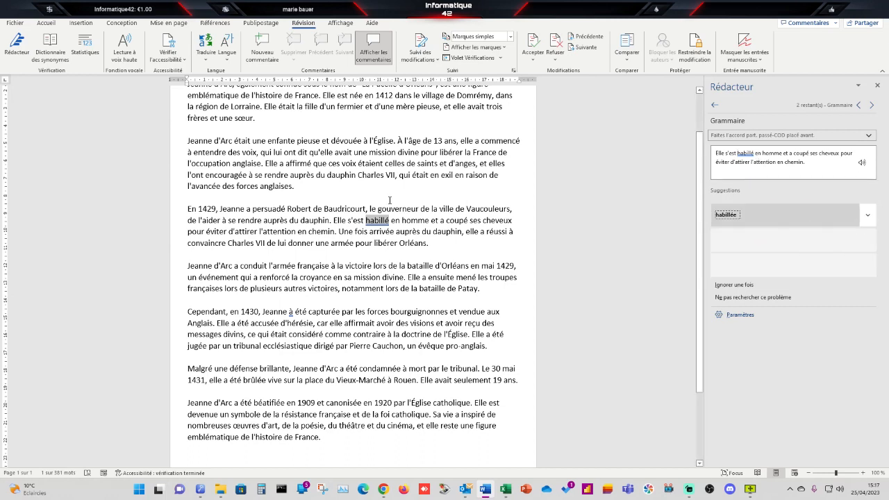
{"action": "left_click", "coordinate": [867, 217]}
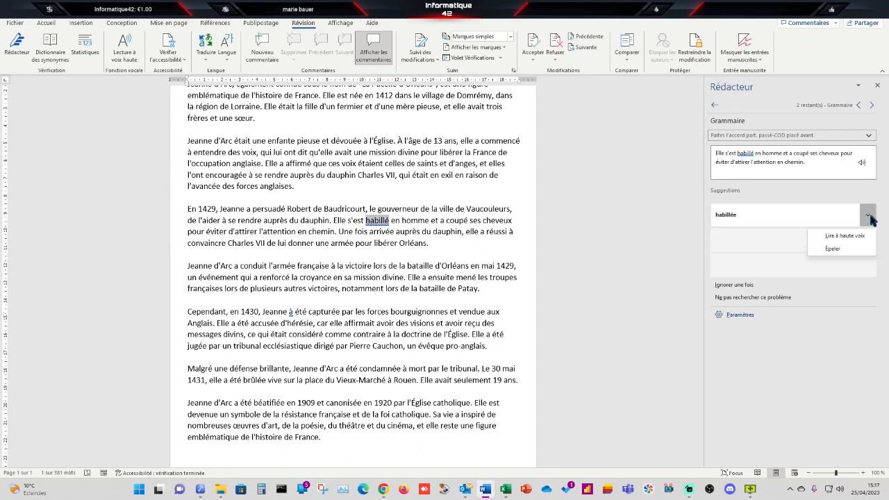
{"action": "left_click", "coordinate": [374, 220]}
{"action": "left_click", "coordinate": [374, 220]}
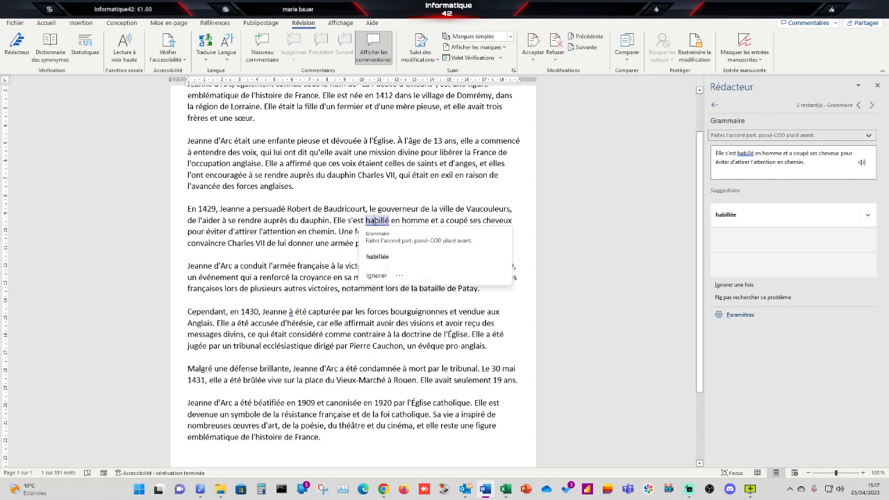
{"action": "left_click", "coordinate": [377, 257]}
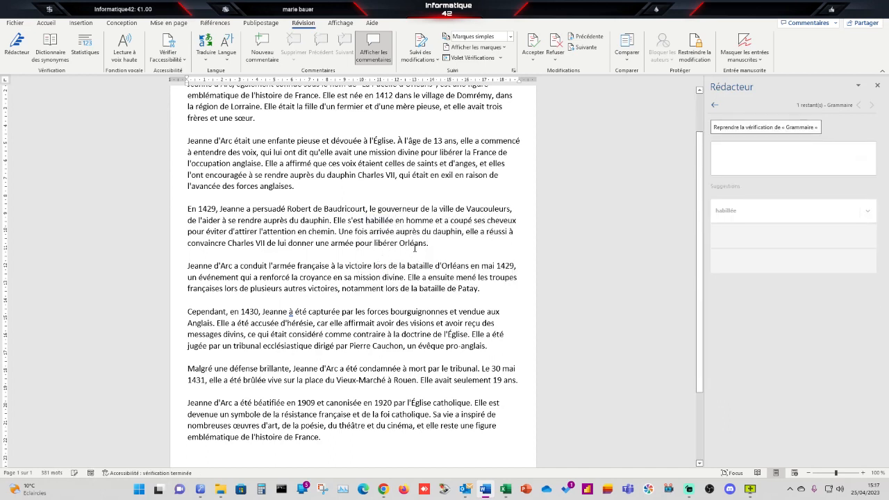
Correct "à" to "a" in "Jeanne à été capturée", then complete the grammar review and close the Editor
{"action": "left_click", "coordinate": [291, 314]}
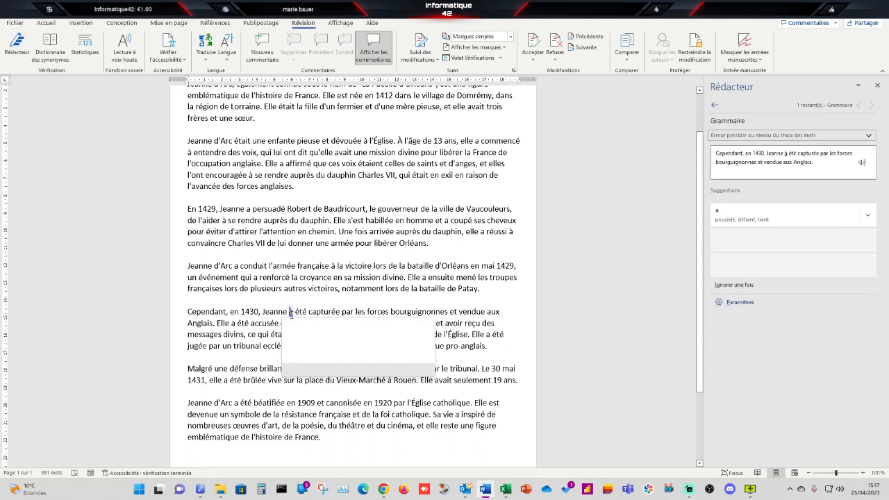
{"action": "left_click", "coordinate": [292, 347]}
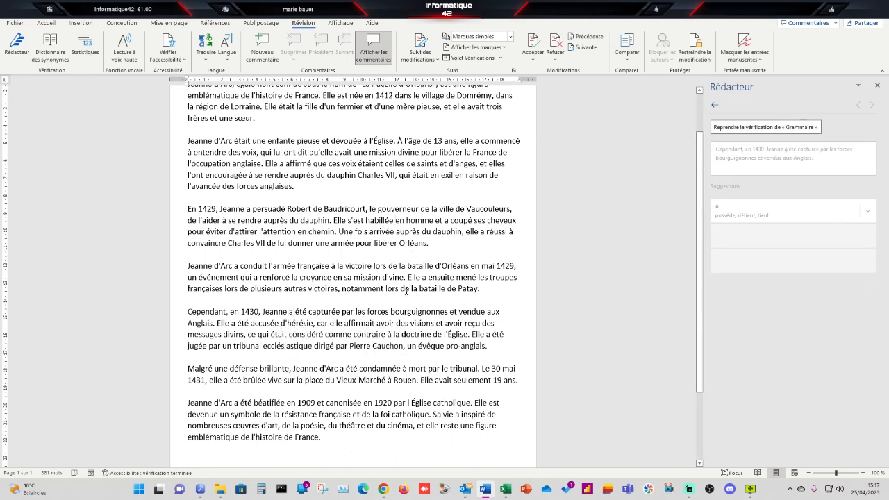
{"action": "left_click", "coordinate": [717, 126]}
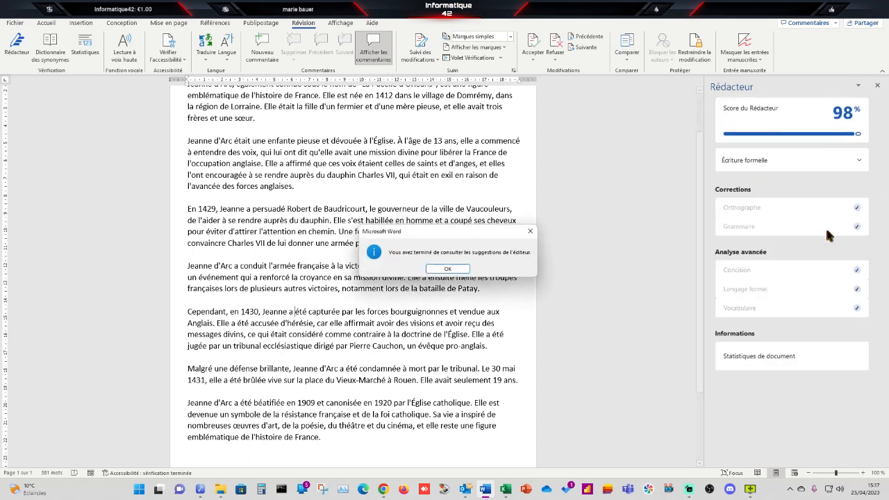
{"action": "left_click", "coordinate": [437, 270]}
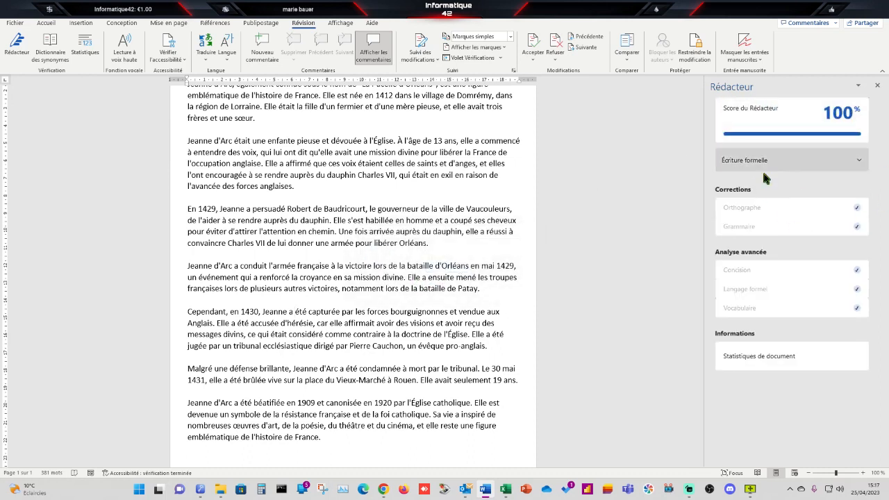
{"action": "mouse_move", "coordinate": [827, 129]}
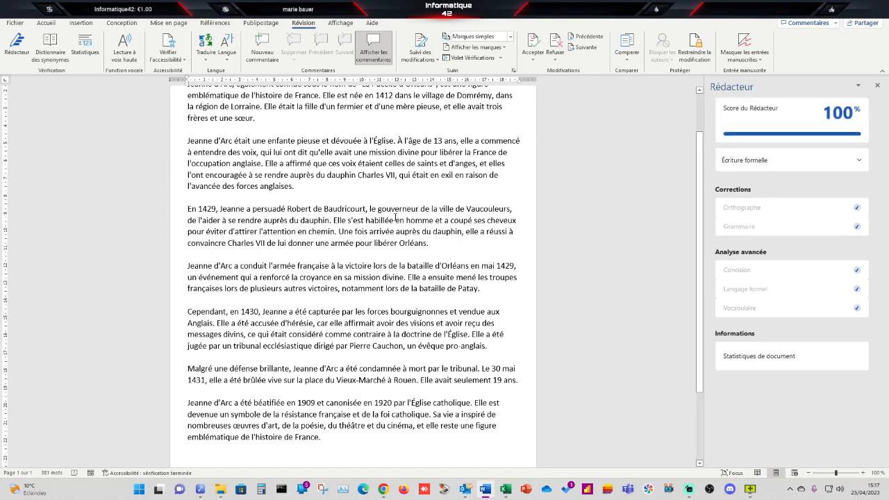
{"action": "scroll", "coordinate": [416, 229], "scroll_direction": "up", "scroll_amount": 2}
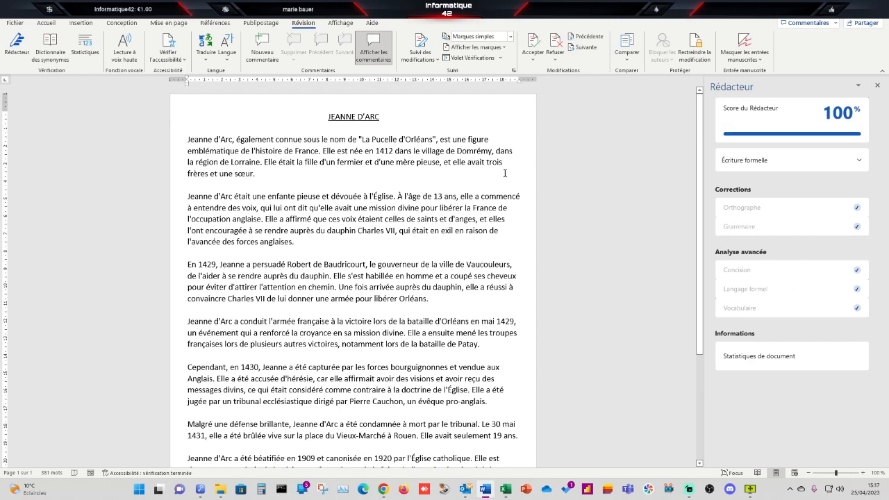
{"action": "left_click", "coordinate": [877, 84]}
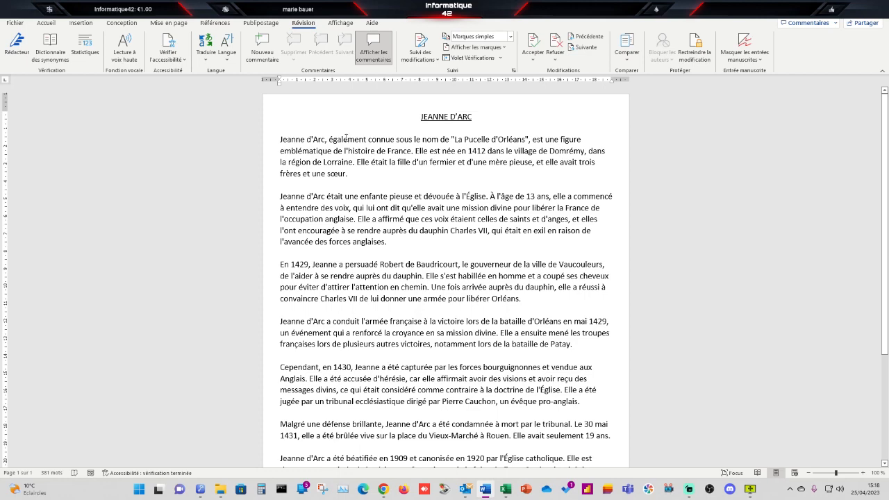
Look up synonyms for "également" in the first sentence and replace it with "aussi"
{"action": "left_click_drag", "start_coordinate": [366, 139], "coordinate": [329, 135]}
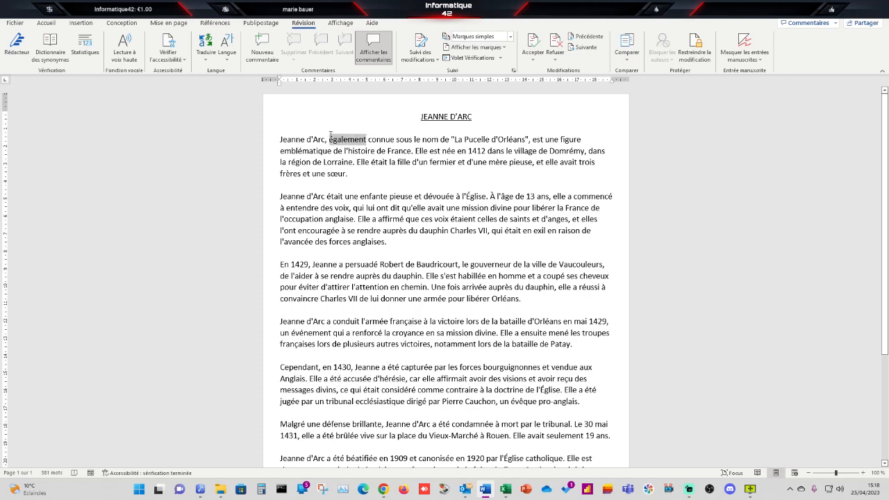
{"action": "left_click", "coordinate": [50, 49]}
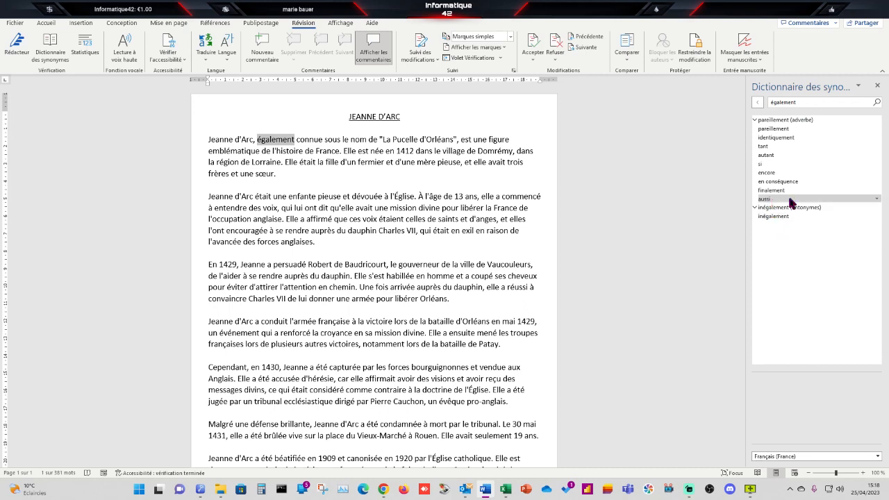
{"action": "left_click", "coordinate": [879, 202]}
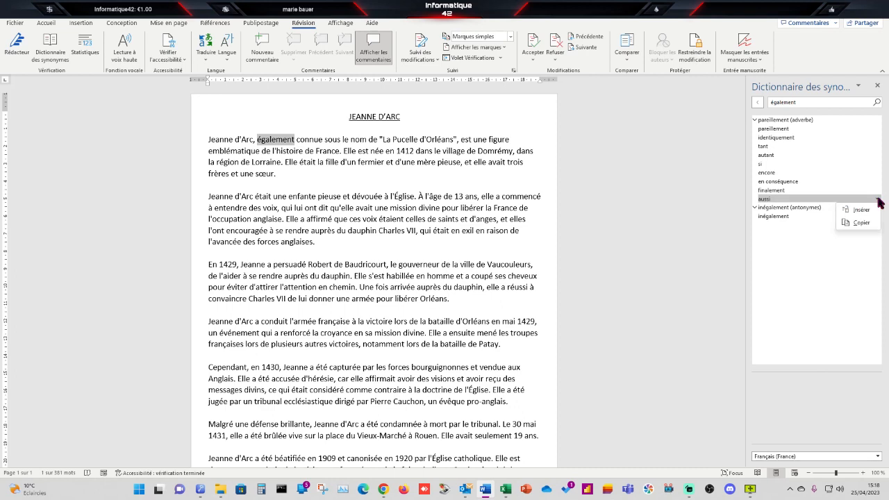
{"action": "left_click", "coordinate": [859, 209]}
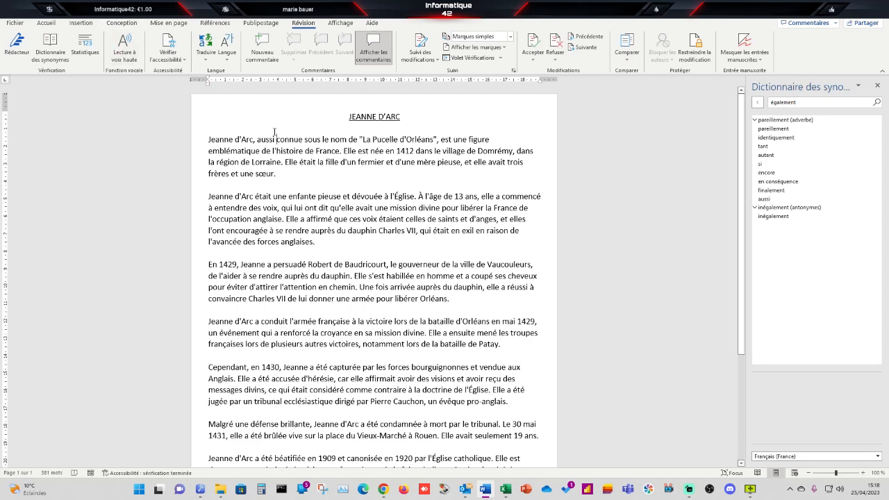
{"action": "left_click", "coordinate": [877, 85]}
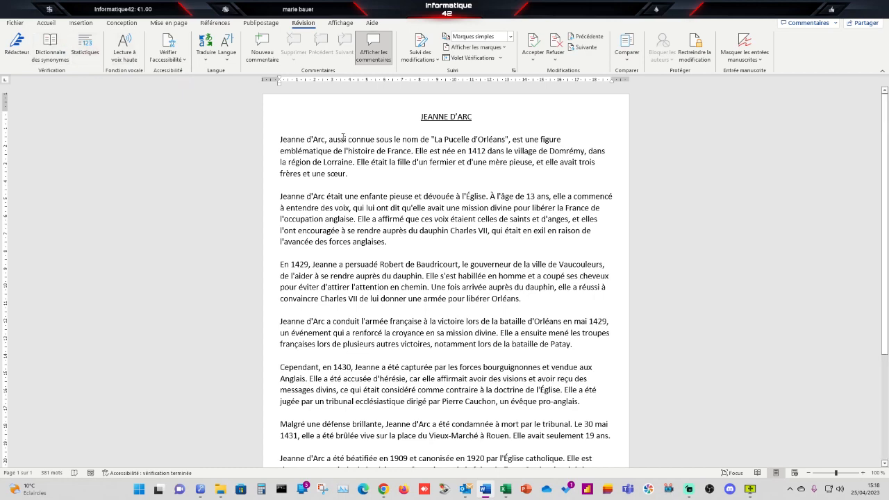
Look up synonyms for "aussi" in the first sentence and replace it with "également"
{"action": "left_click_drag", "start_coordinate": [344, 139], "coordinate": [328, 138]}
{"action": "left_click", "coordinate": [50, 50]}
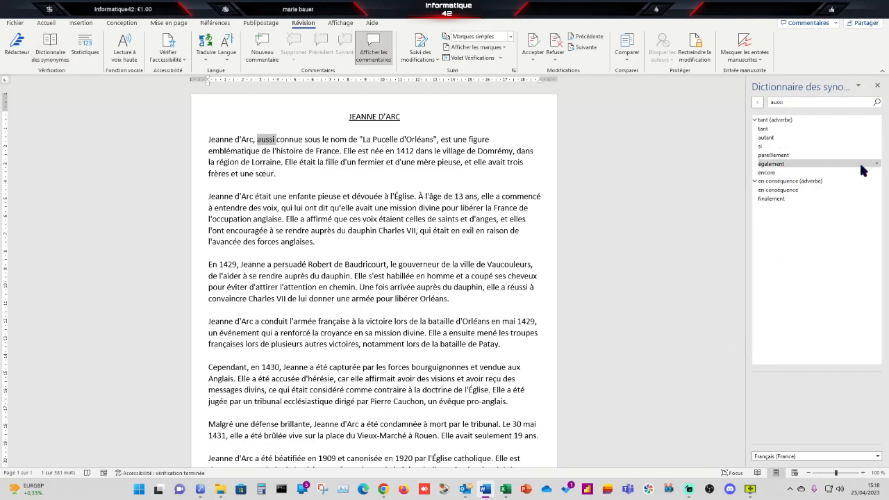
{"action": "left_click", "coordinate": [877, 164]}
{"action": "left_click", "coordinate": [860, 174]}
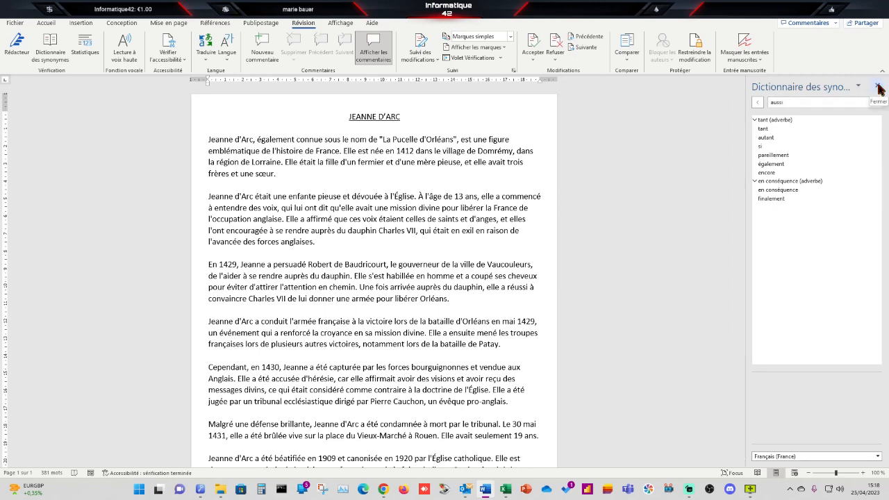
{"action": "left_click", "coordinate": [878, 88]}
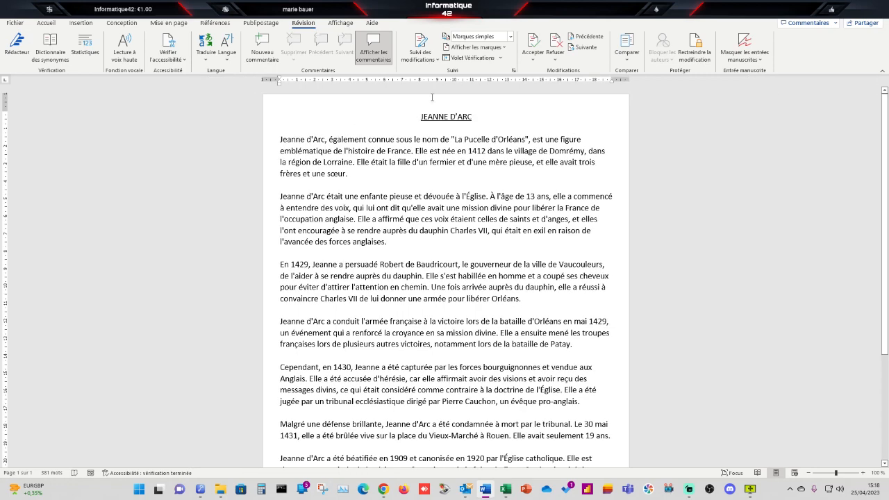
Examine the document's page, word, character, paragraph and line statistics
{"action": "left_click", "coordinate": [86, 45]}
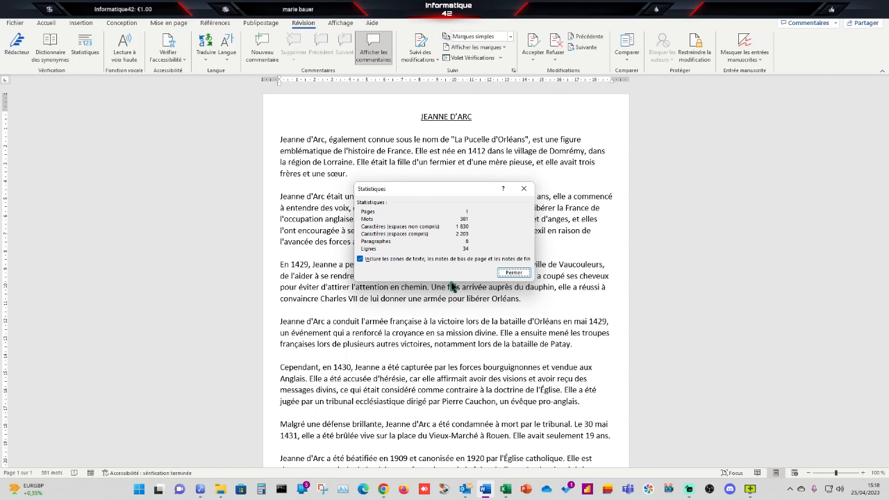
{"action": "left_click", "coordinate": [526, 190]}
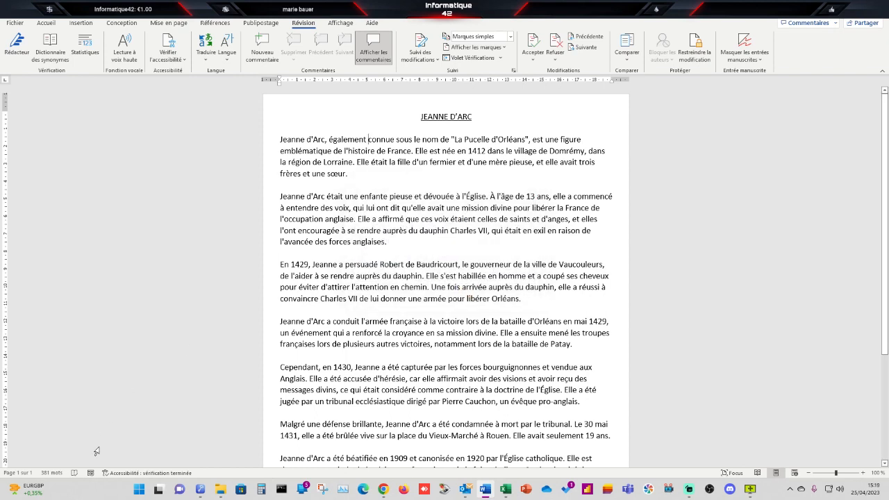
{"action": "left_click", "coordinate": [52, 473]}
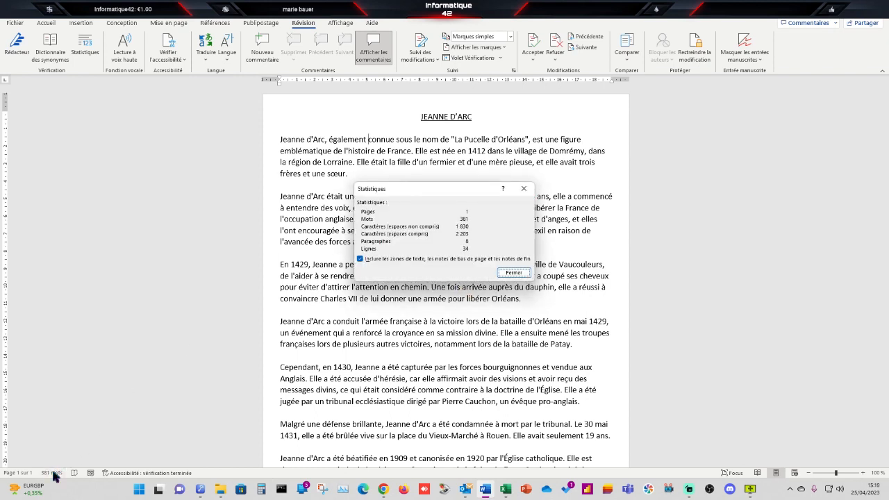
{"action": "left_click", "coordinate": [523, 188]}
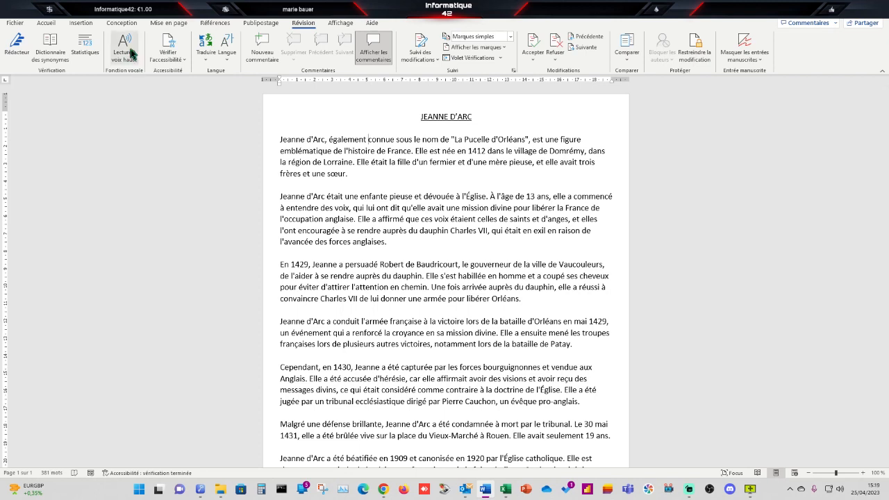
{"action": "left_click", "coordinate": [185, 61]}
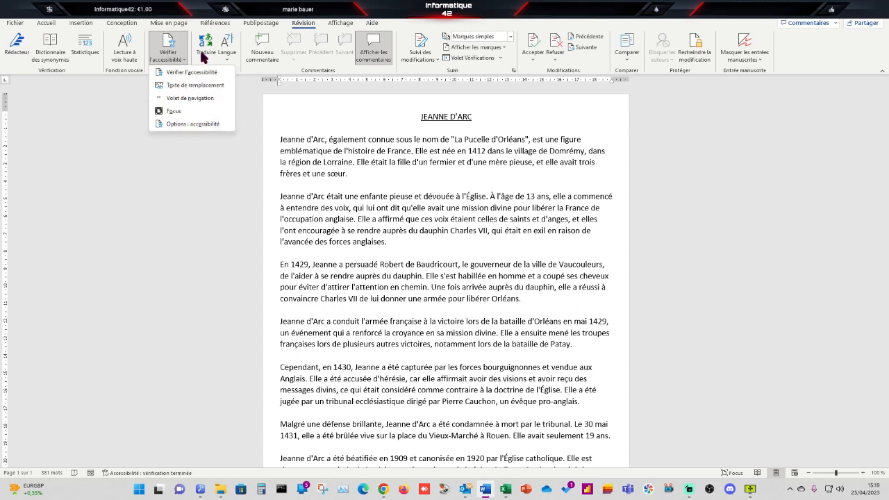
{"action": "left_click", "coordinate": [249, 130]}
{"action": "left_click", "coordinate": [230, 57]}
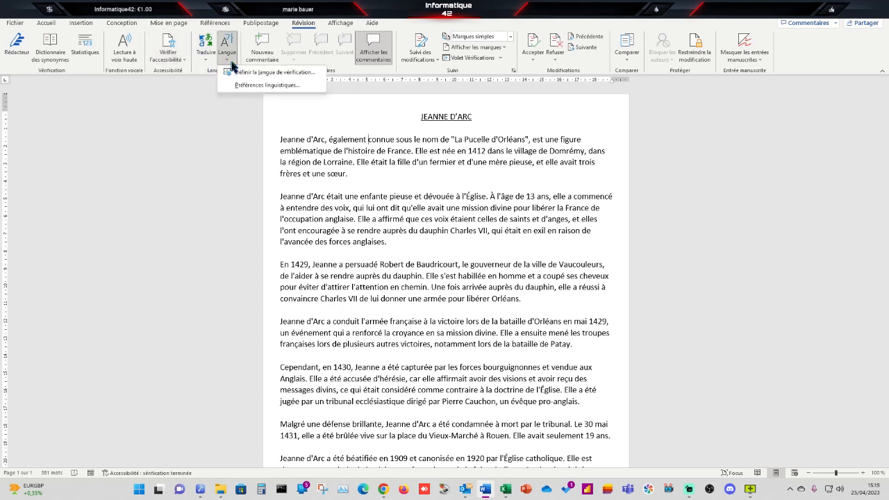
{"action": "left_click", "coordinate": [217, 139]}
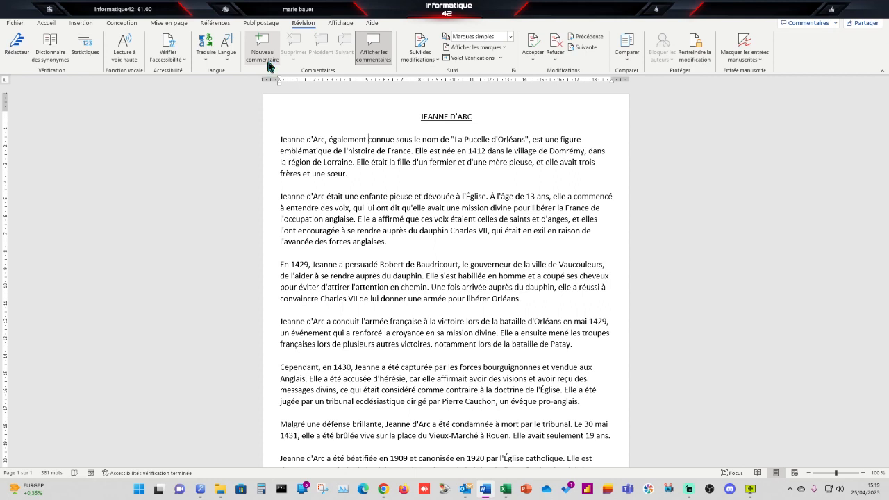
{"action": "left_click", "coordinate": [435, 61]}
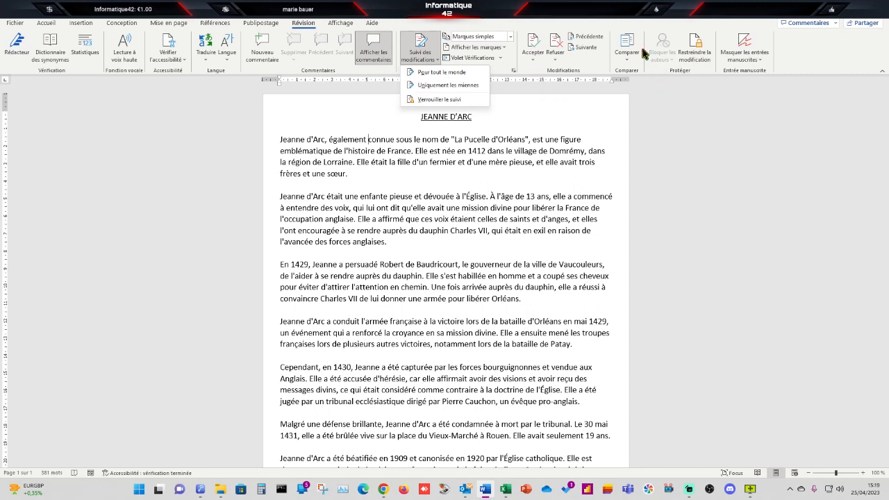
{"action": "left_click", "coordinate": [630, 66]}
{"action": "left_click", "coordinate": [630, 66]}
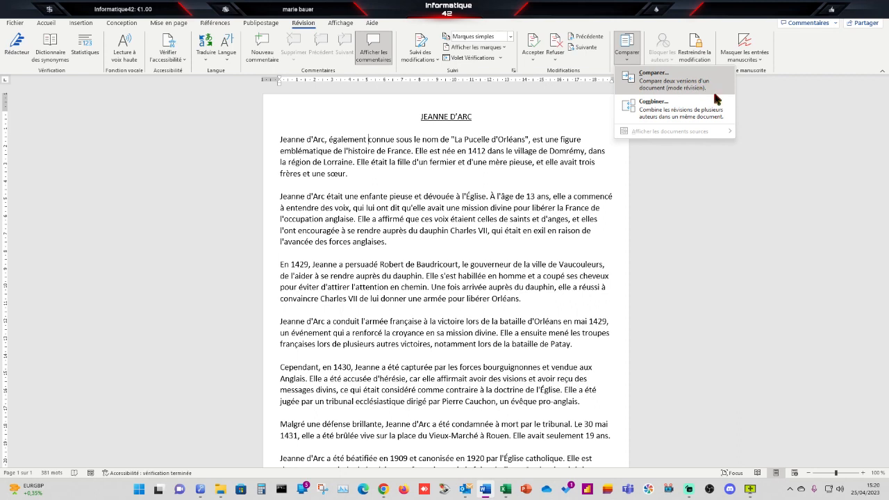
{"action": "left_click", "coordinate": [798, 123]}
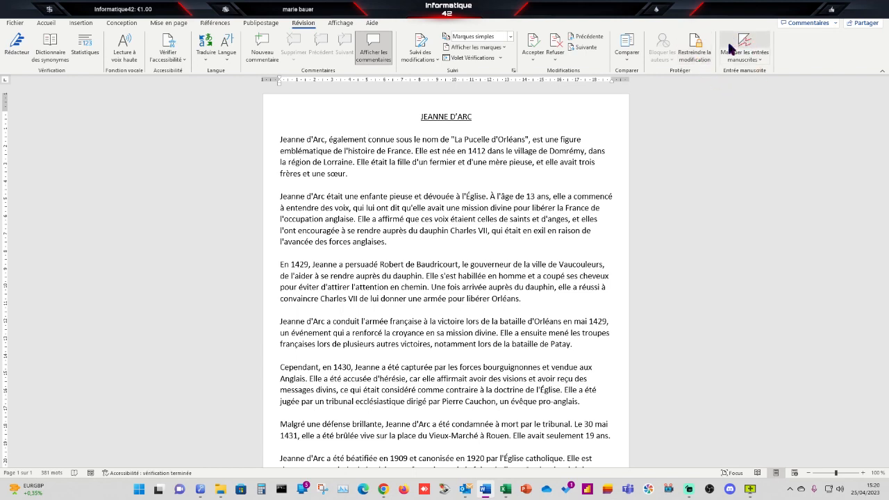
{"action": "left_click", "coordinate": [758, 60]}
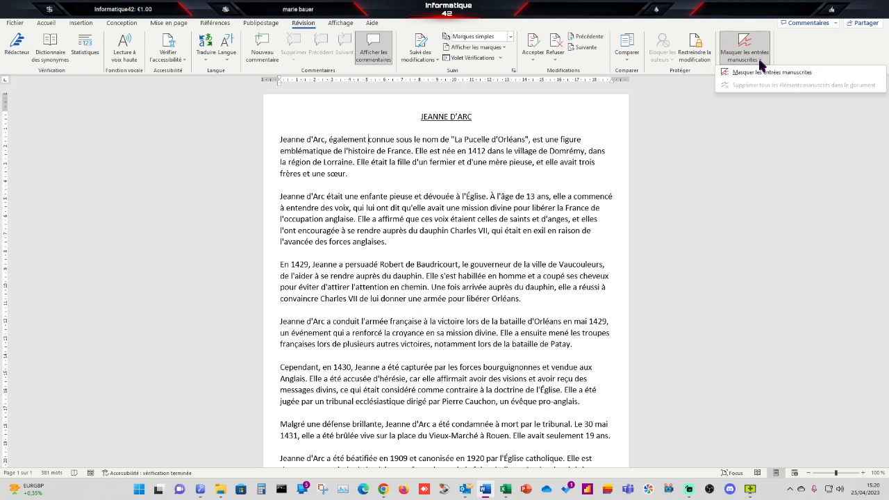
{"action": "left_click", "coordinate": [720, 130]}
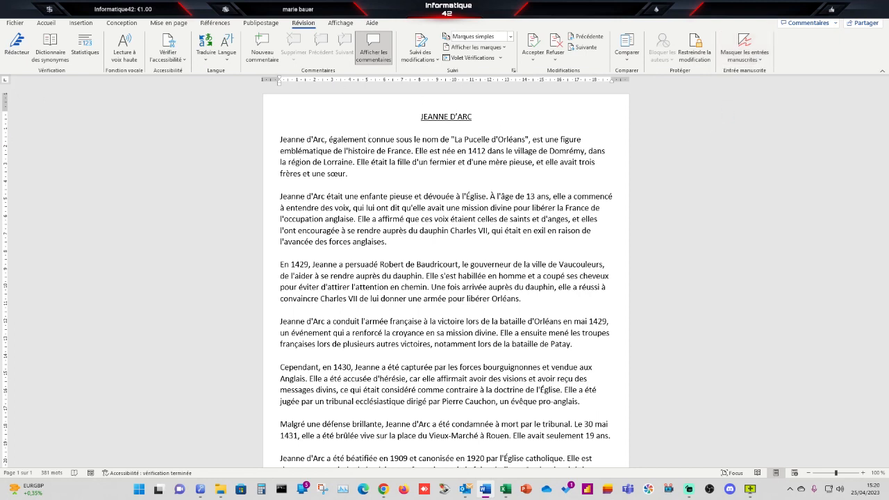